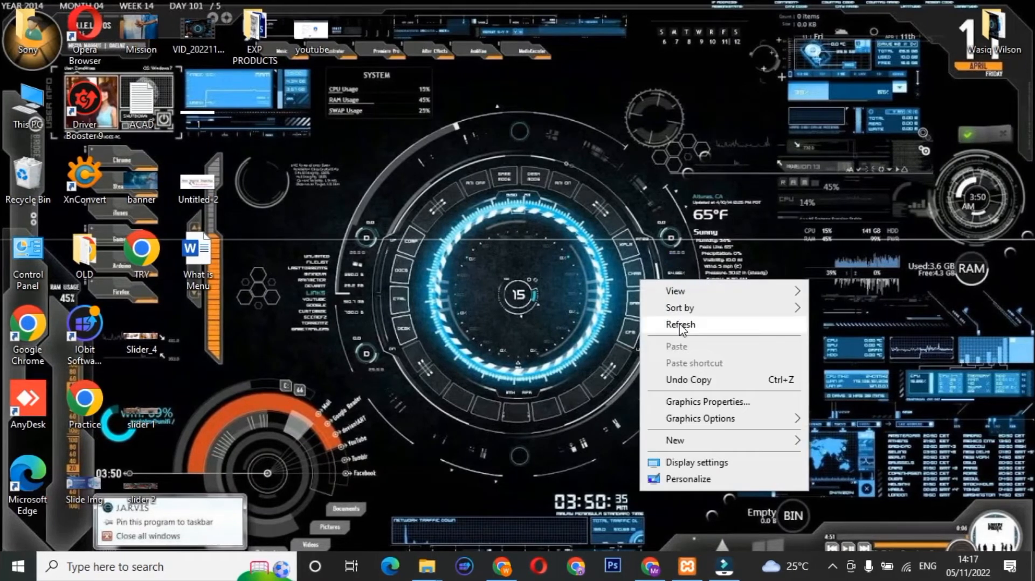
Open the What is Menu document from the desktop, read its explanation of menus and menu bars, and minimize it
click(679, 323)
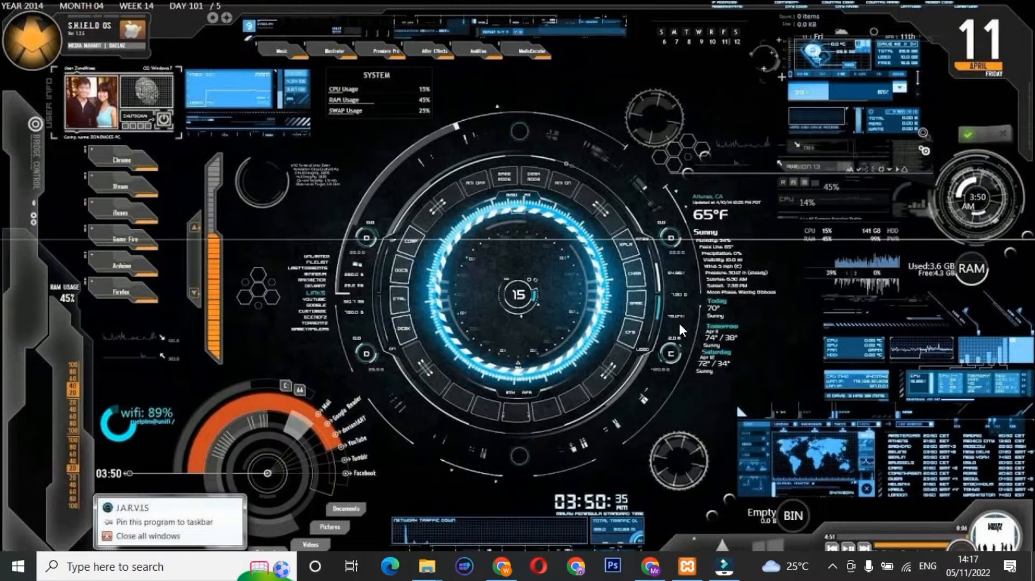
double_click(208, 269)
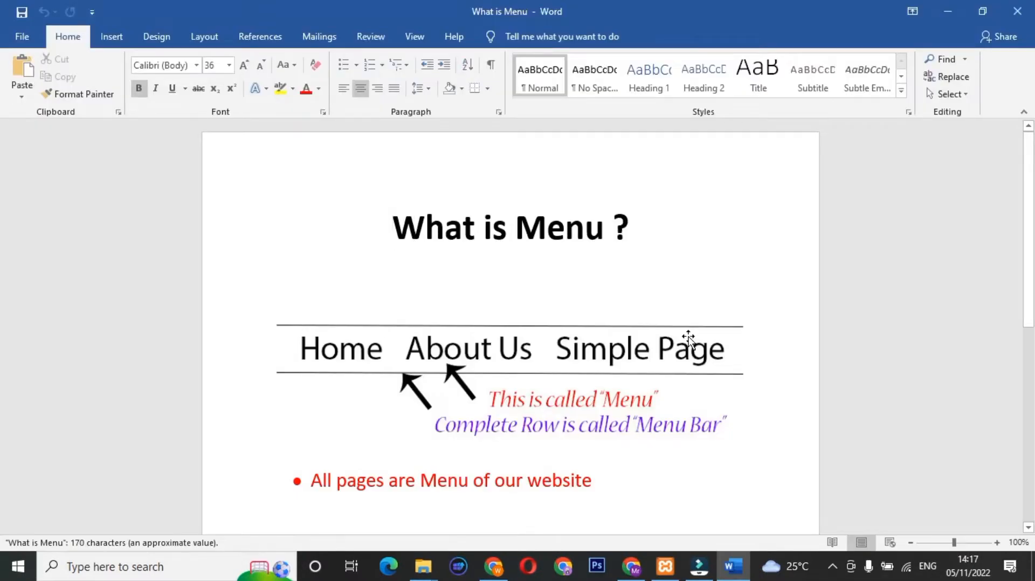
triple_click(399, 248)
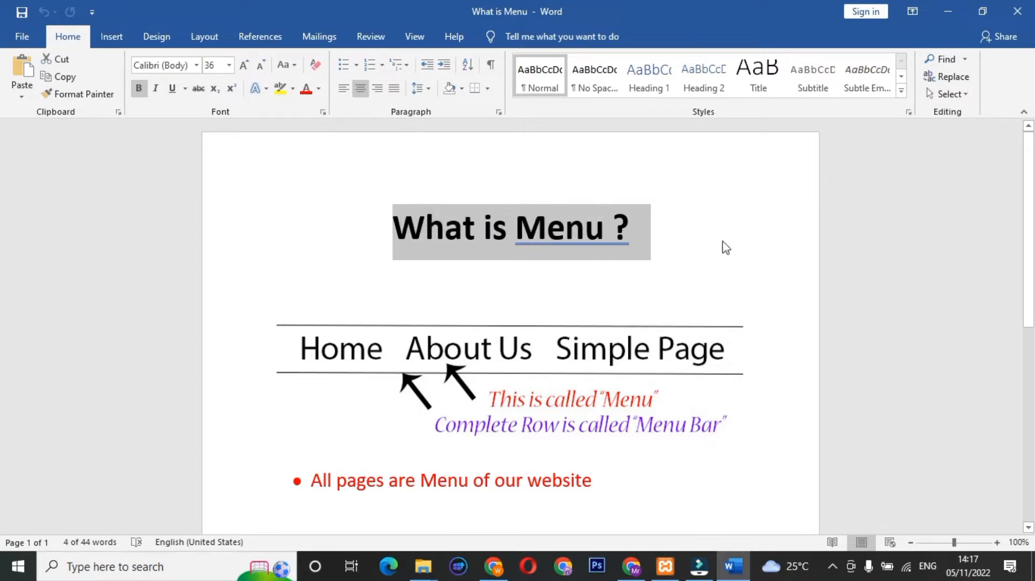
click(815, 290)
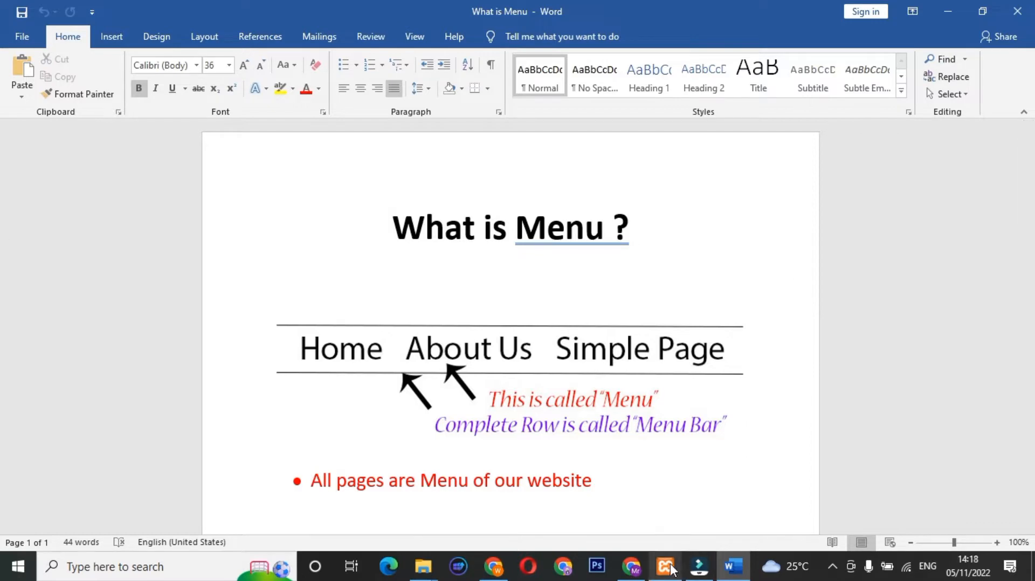
click(960, 7)
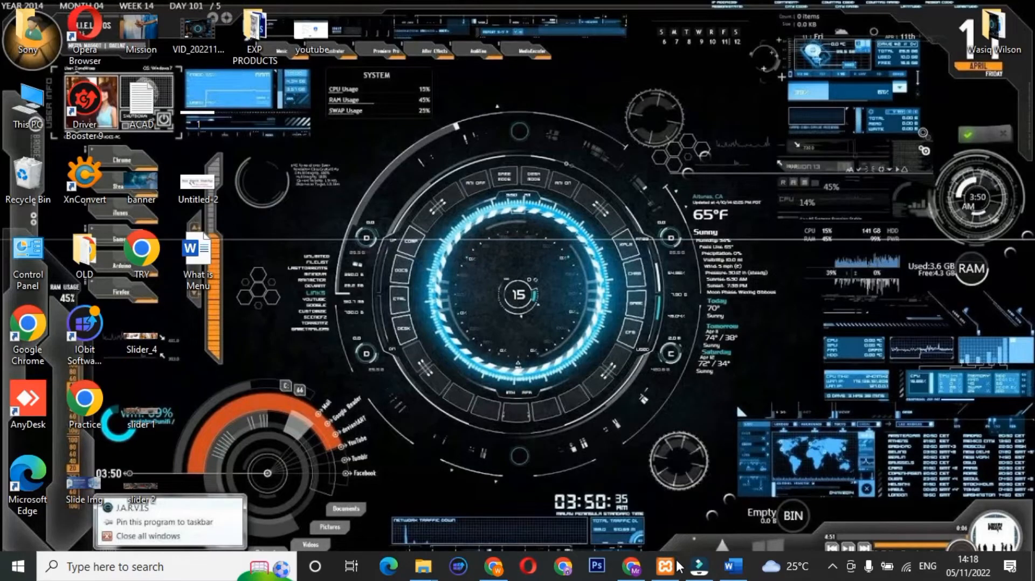
Switch to the XAMPP Control Panel, start the Apache and MySQL modules, and minimize it
click(675, 566)
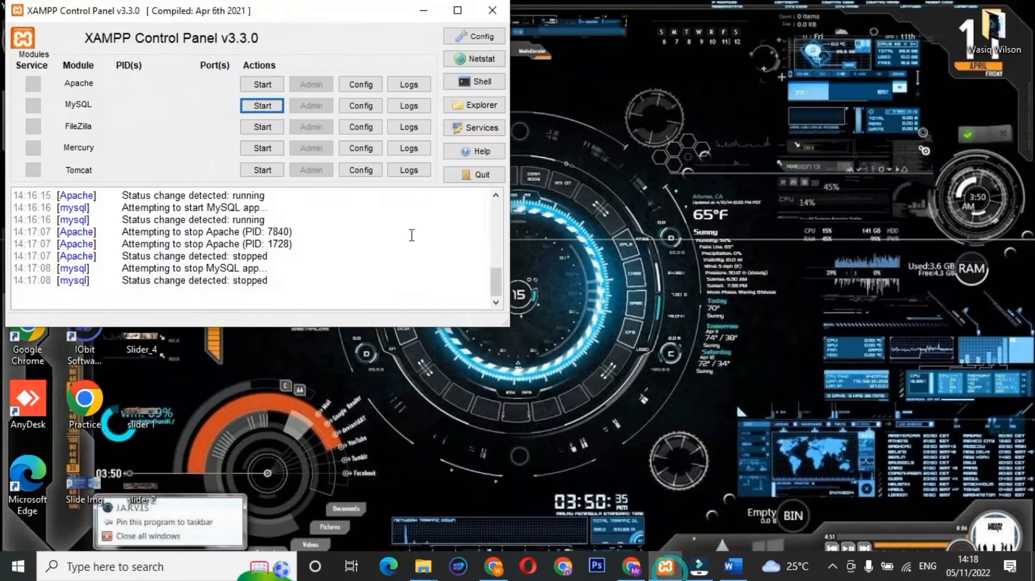
click(257, 84)
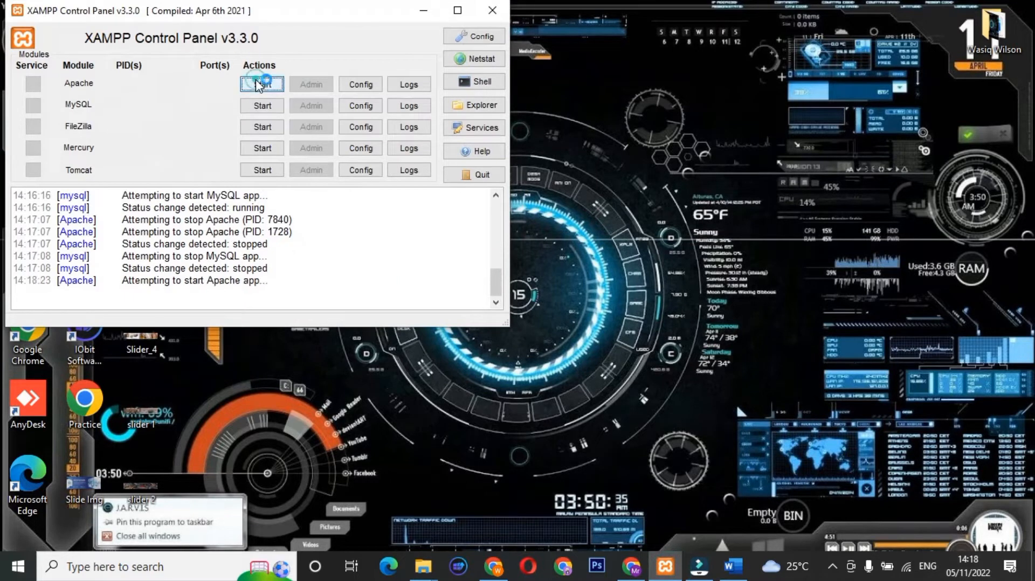
click(259, 106)
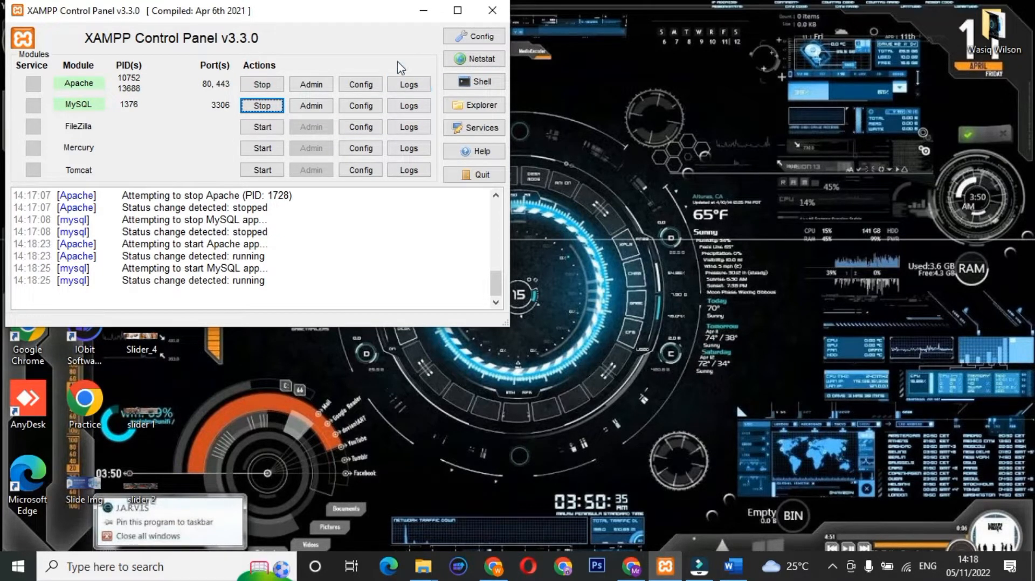
click(423, 10)
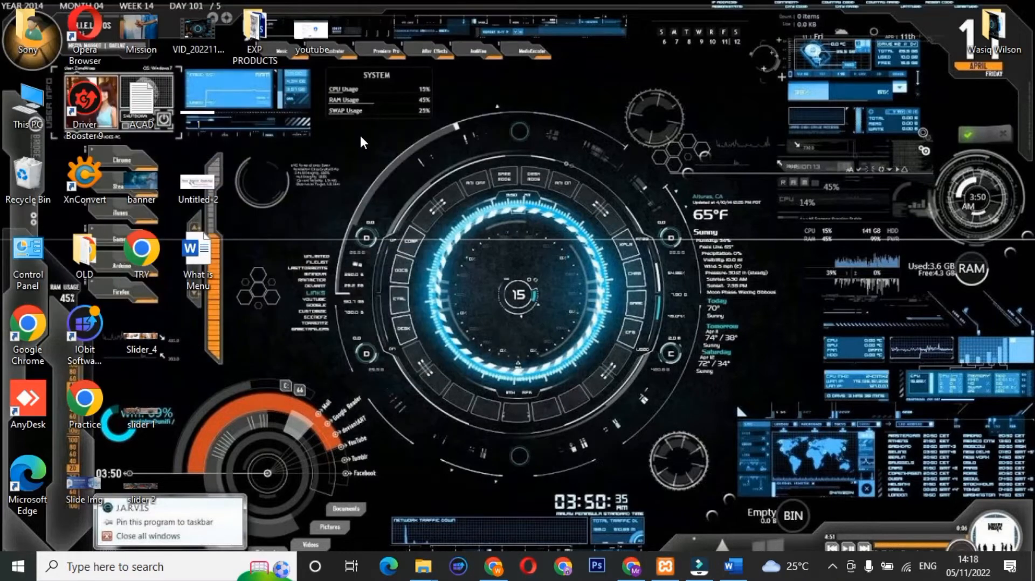
Switch to Chrome and open the WordPress dashboard at localhost/MR AQUARIUS/wp-admin/
click(631, 567)
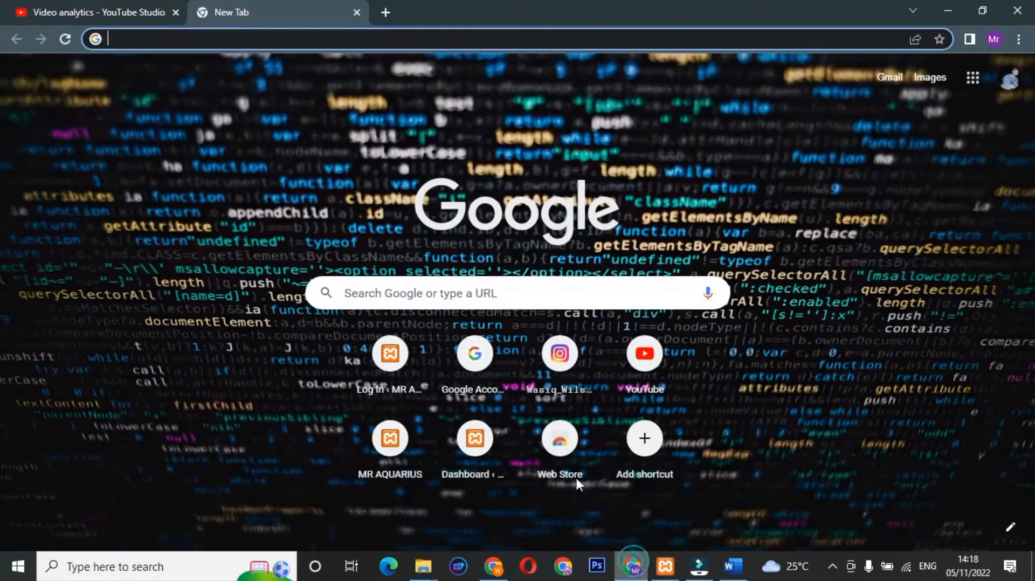
text(loca)
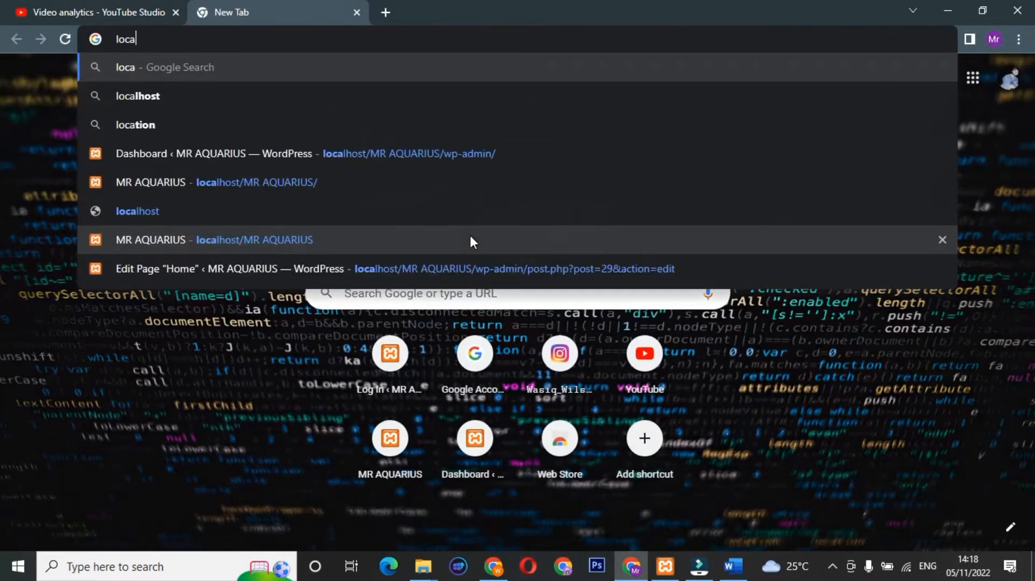
text(lhost)
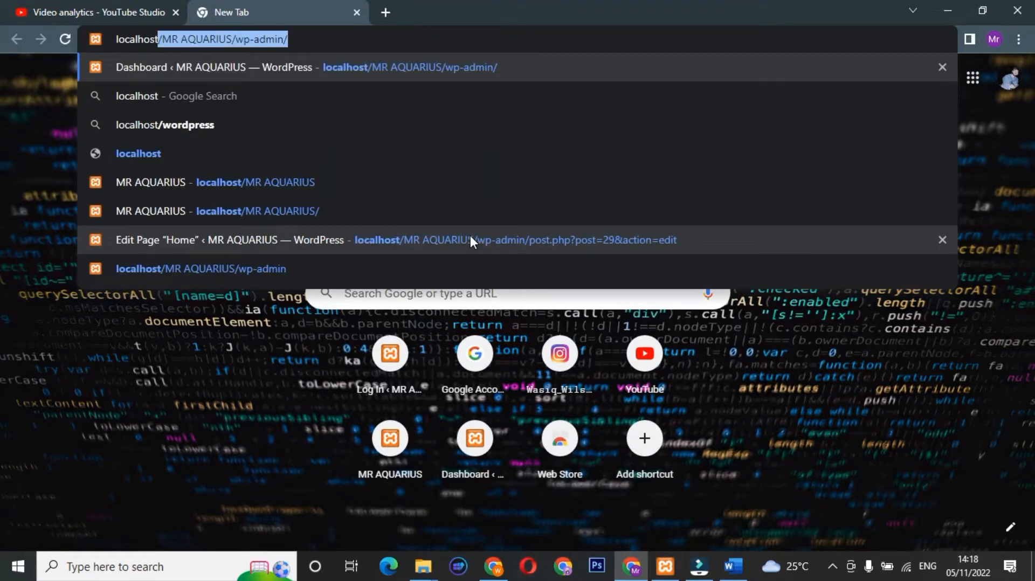
key(Return)
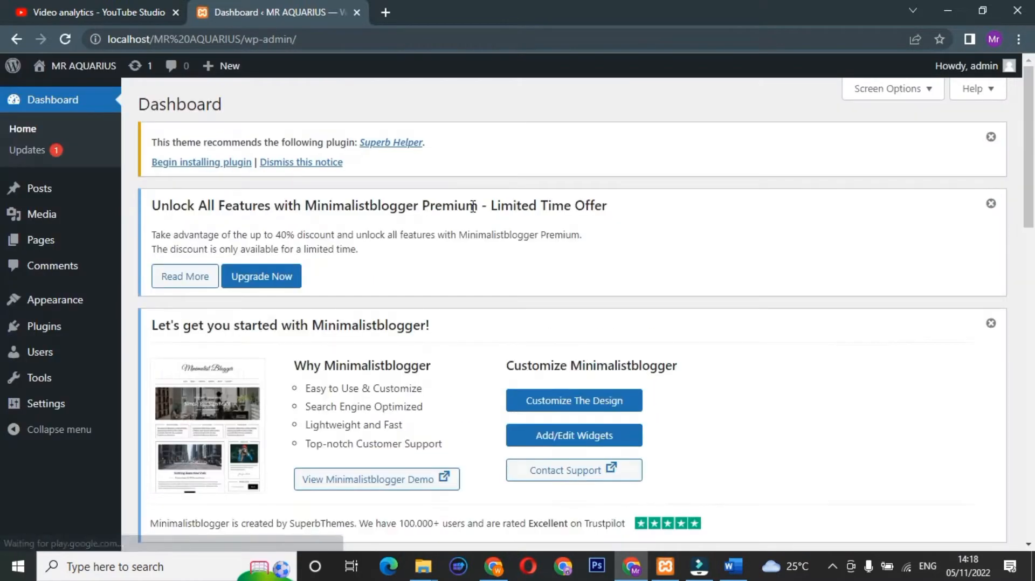
Open the MR AQUARIUS site in a new tab to view its current navigation, and return to the dashboard
mouse_move(84, 65)
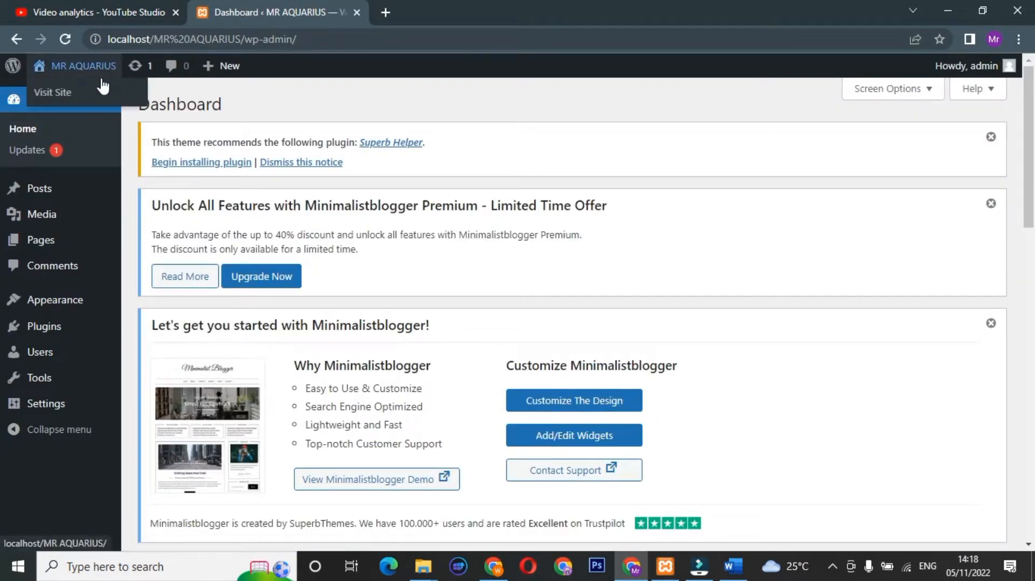
middle_click(95, 91)
click(400, 8)
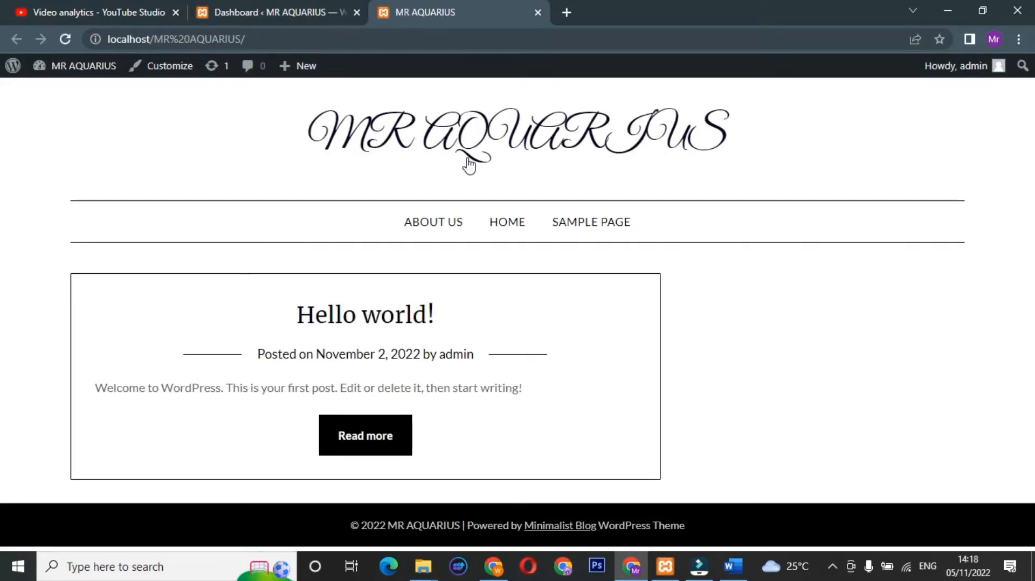
click(295, 10)
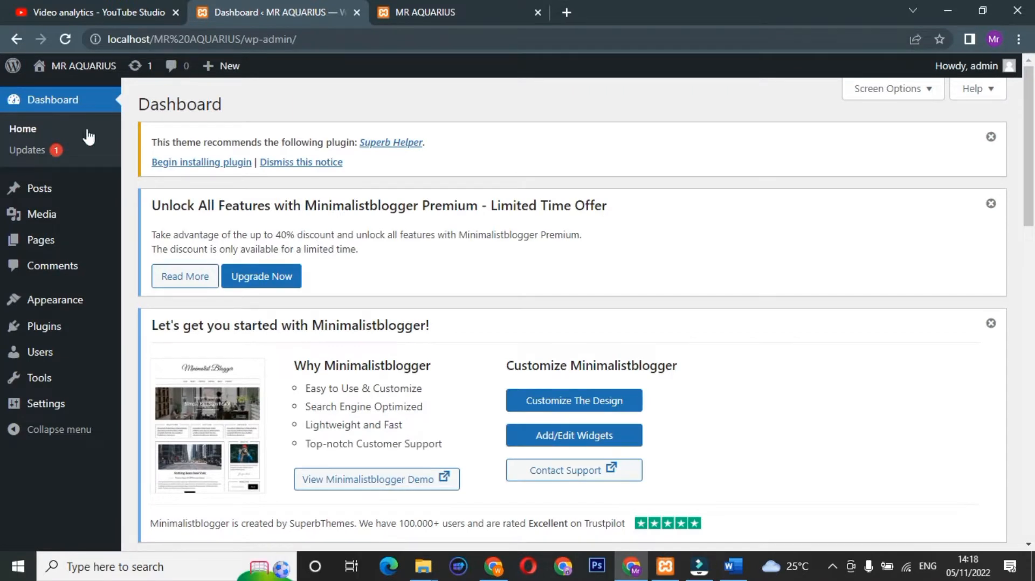
Open the page for managing the site's navigation menus and bring its menu editor into view
mouse_move(66, 301)
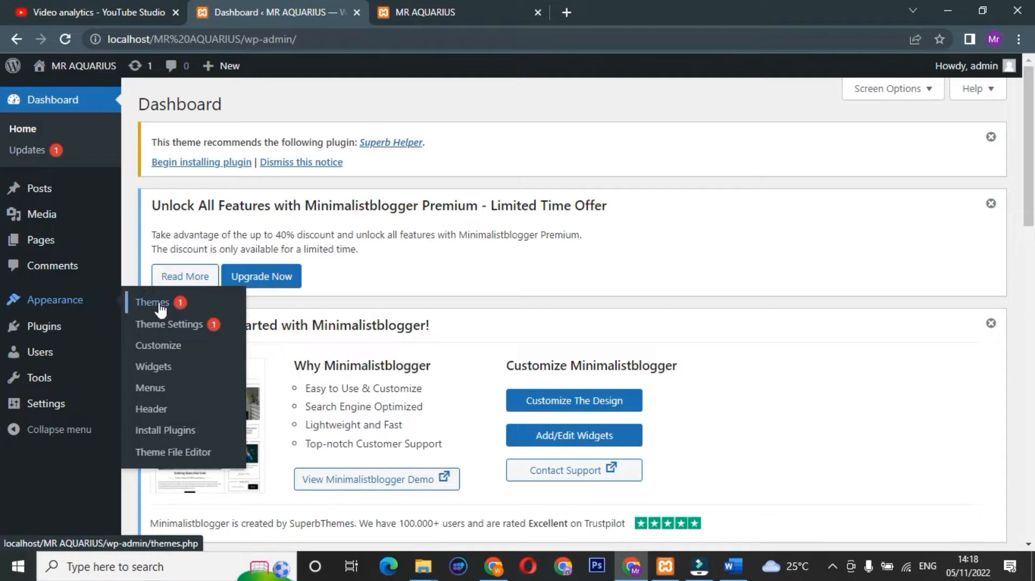
click(171, 392)
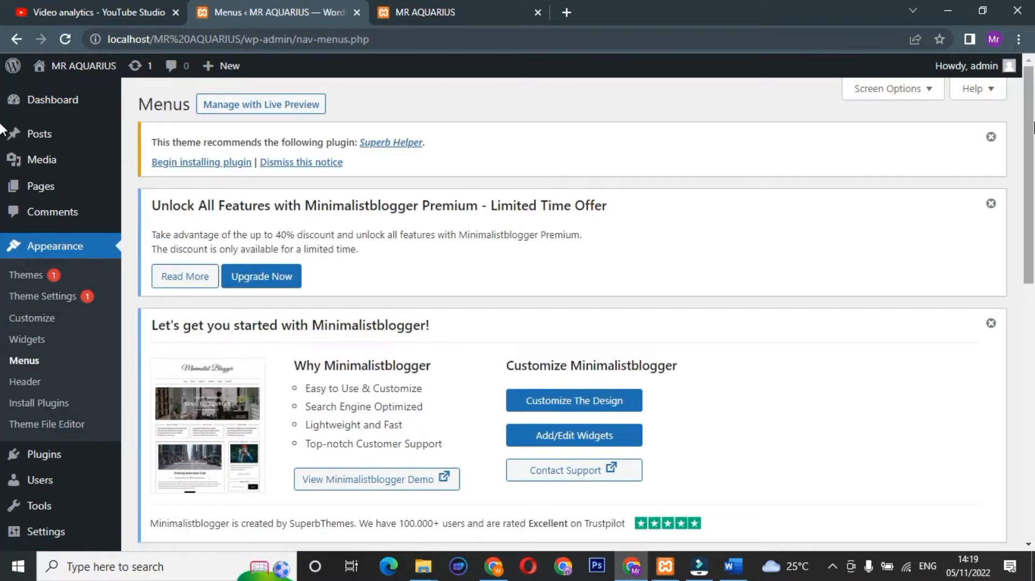
drag(1030, 130, 1032, 367)
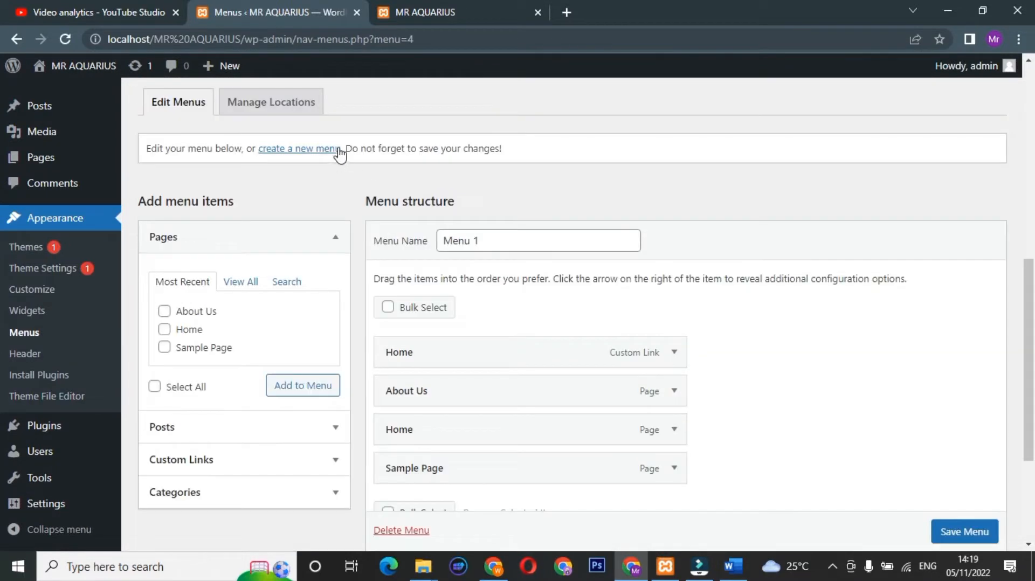
drag(343, 150, 269, 155)
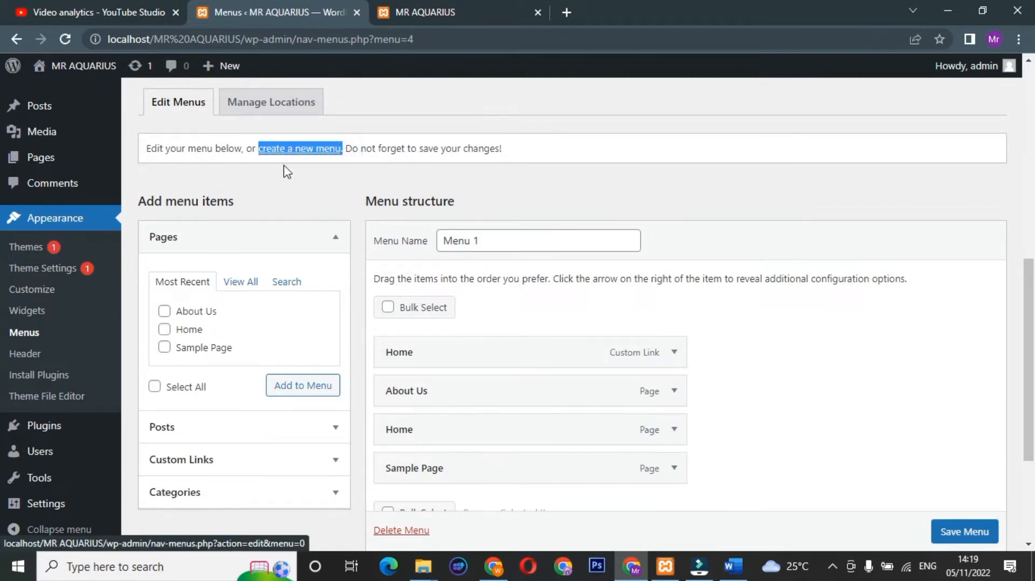
Create a new navigation menu named Home Menu
click(299, 153)
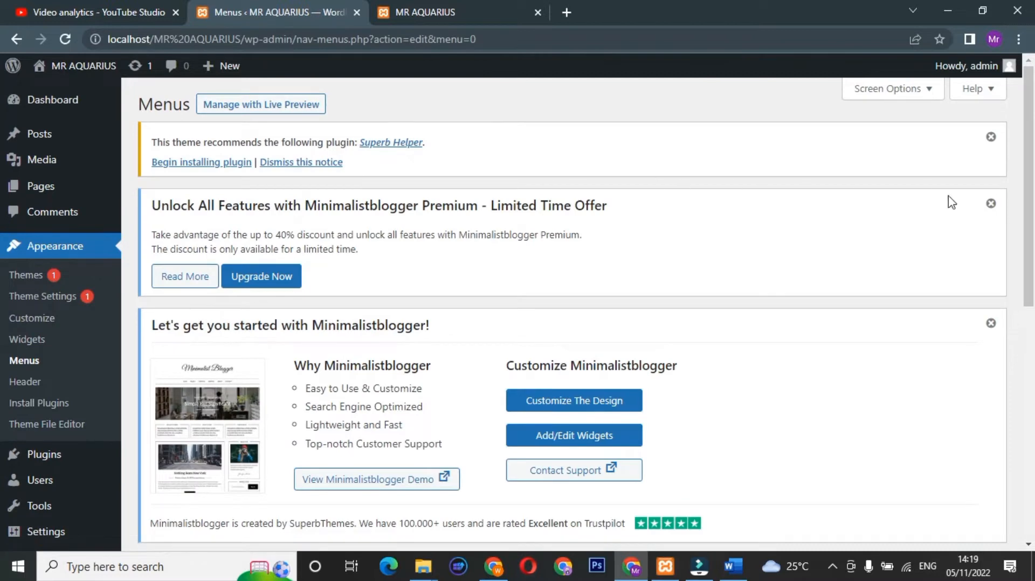
drag(1031, 210, 1032, 405)
click(608, 302)
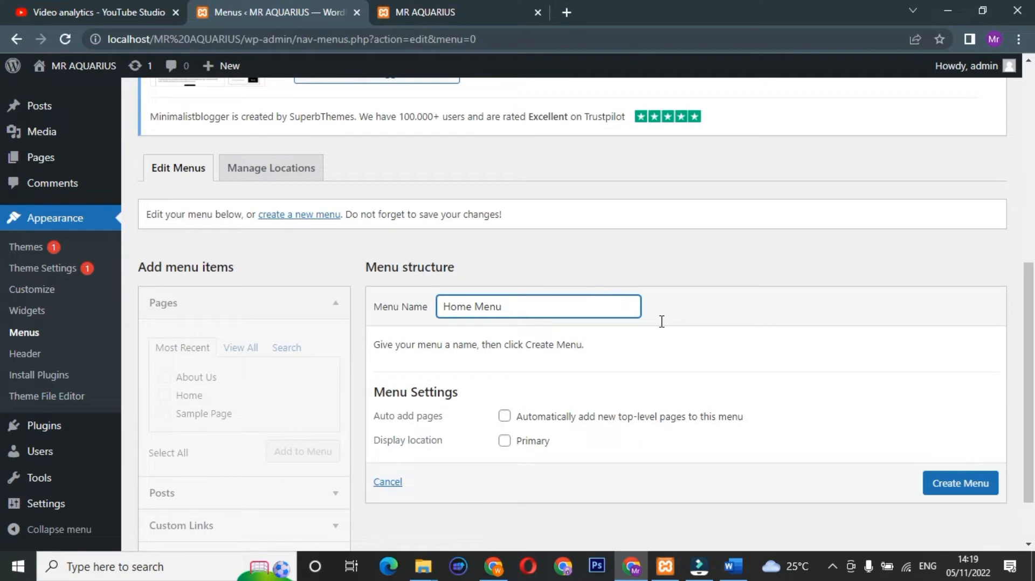
click(951, 492)
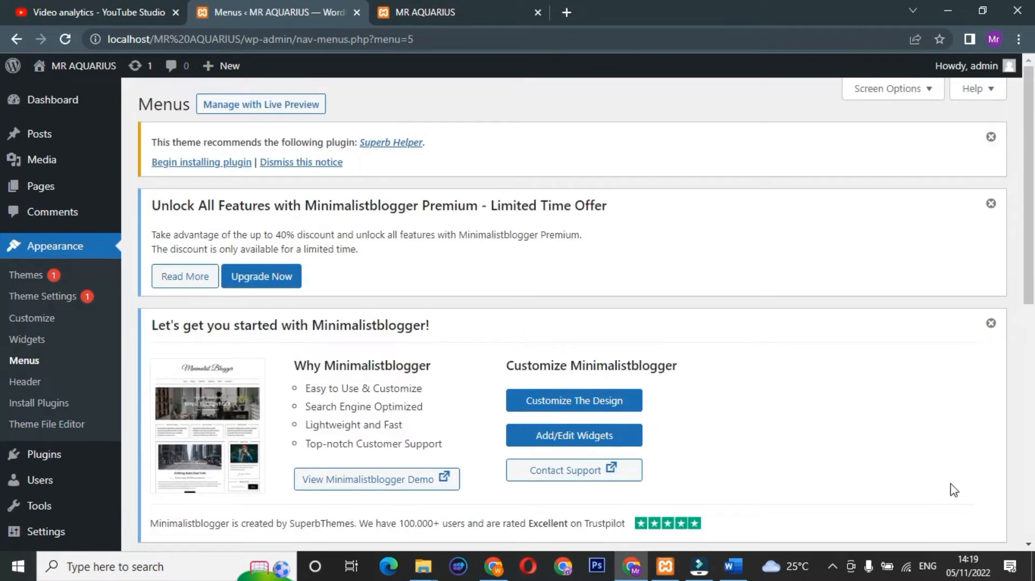
Add the Home page and the About Us page to Home Menu and save the menu
scroll(2, 412, down, 5)
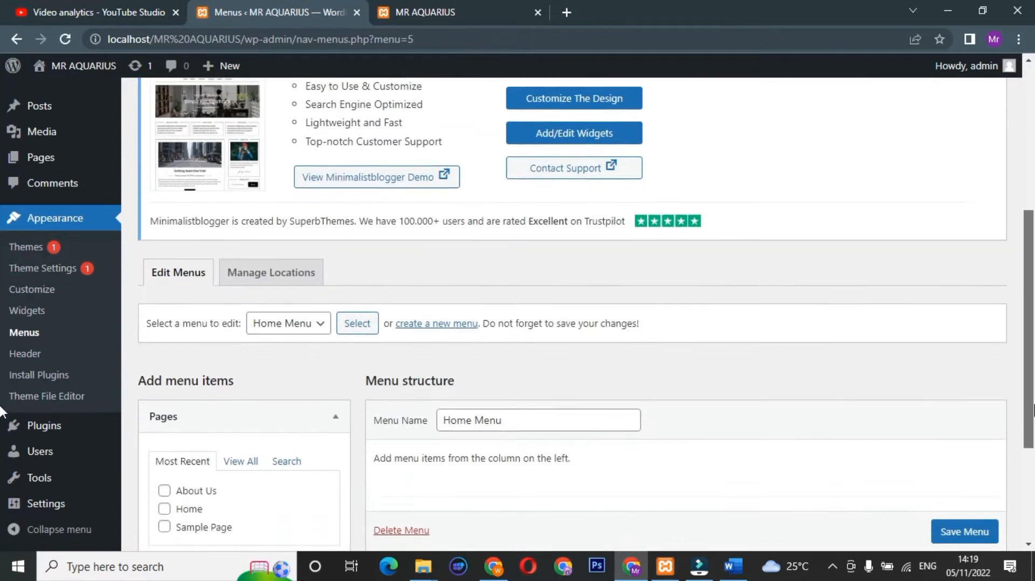
scroll(2, 412, down, 4)
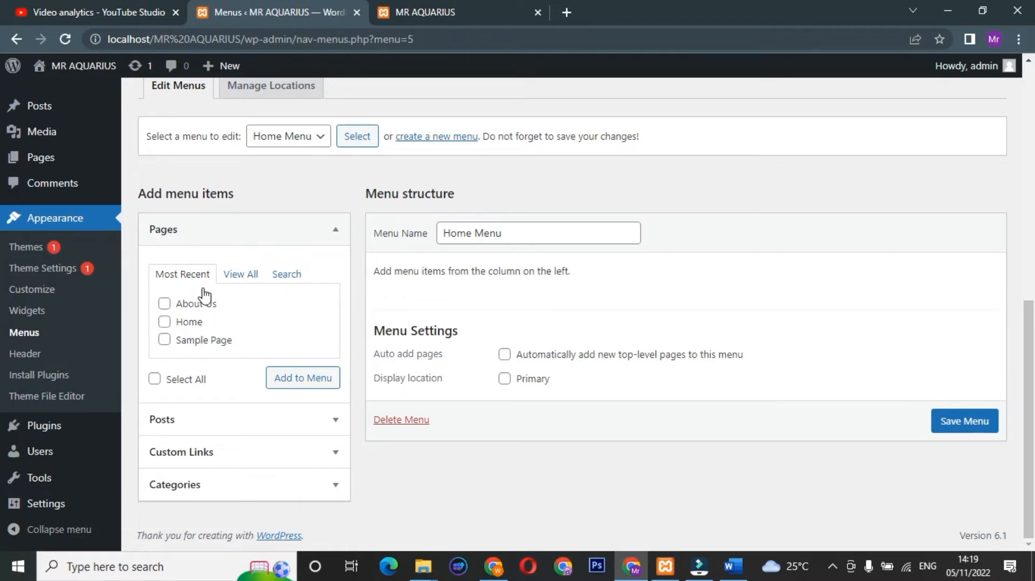
click(199, 236)
click(335, 276)
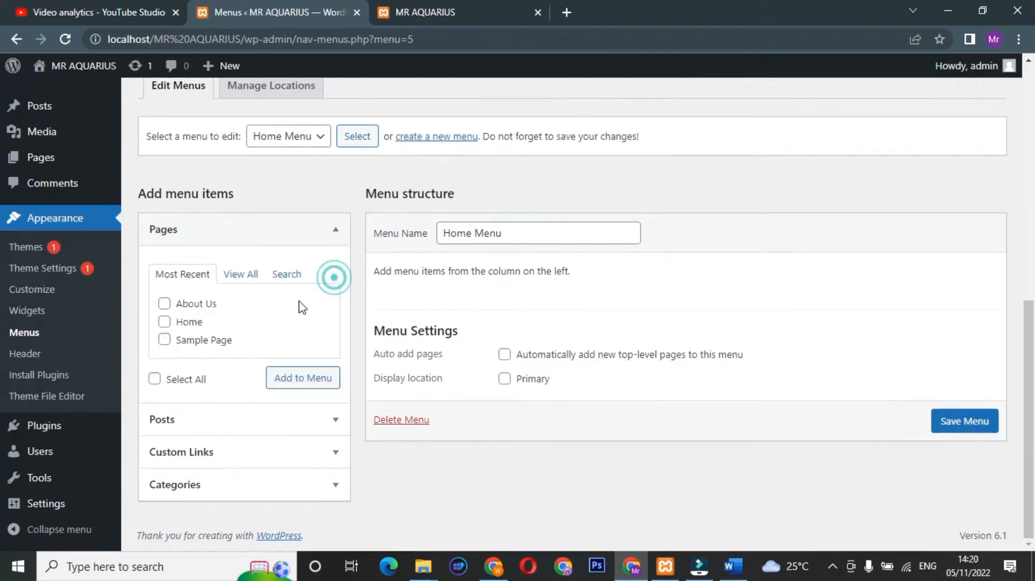
click(198, 323)
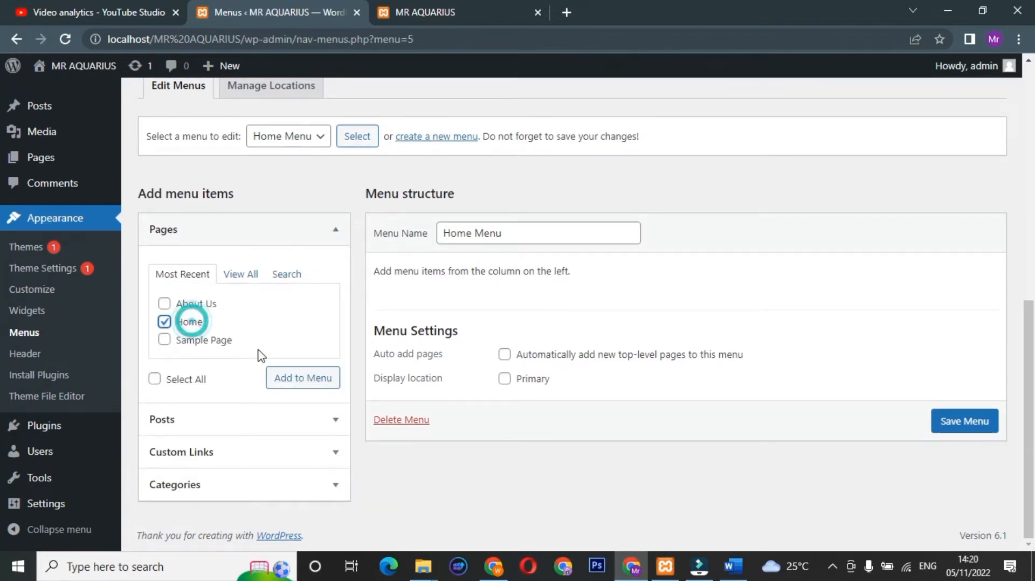
click(294, 386)
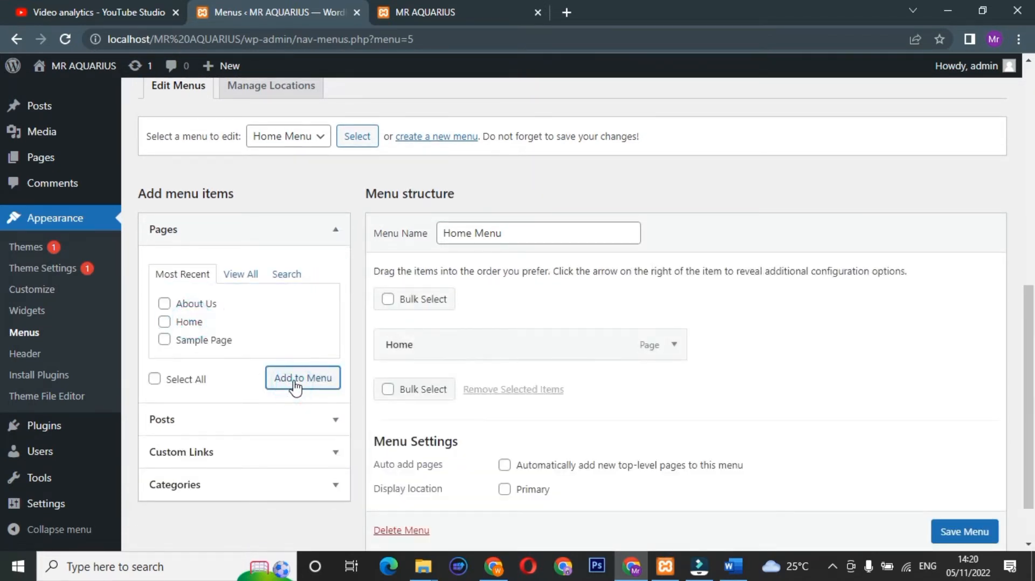
click(186, 305)
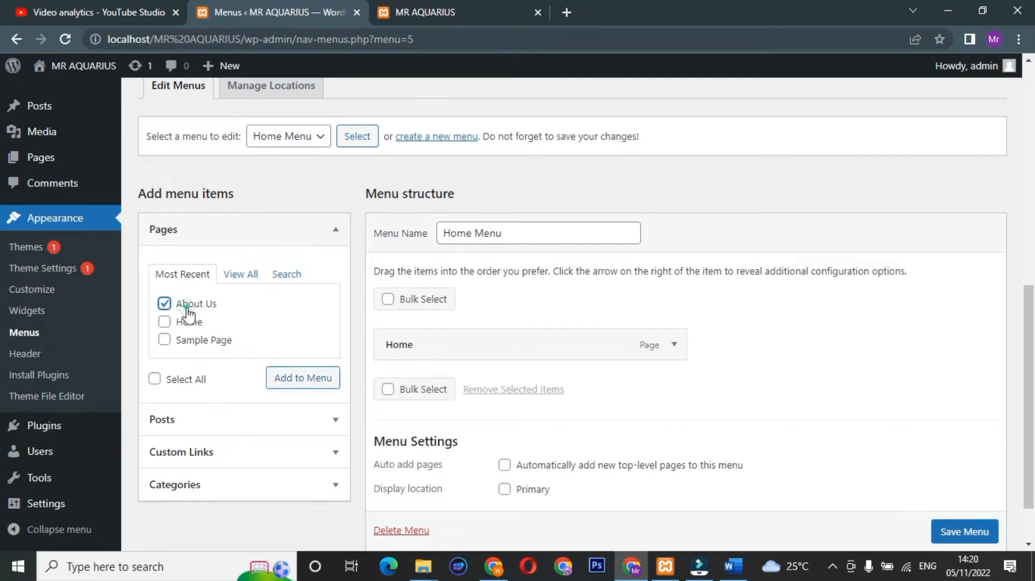
click(306, 387)
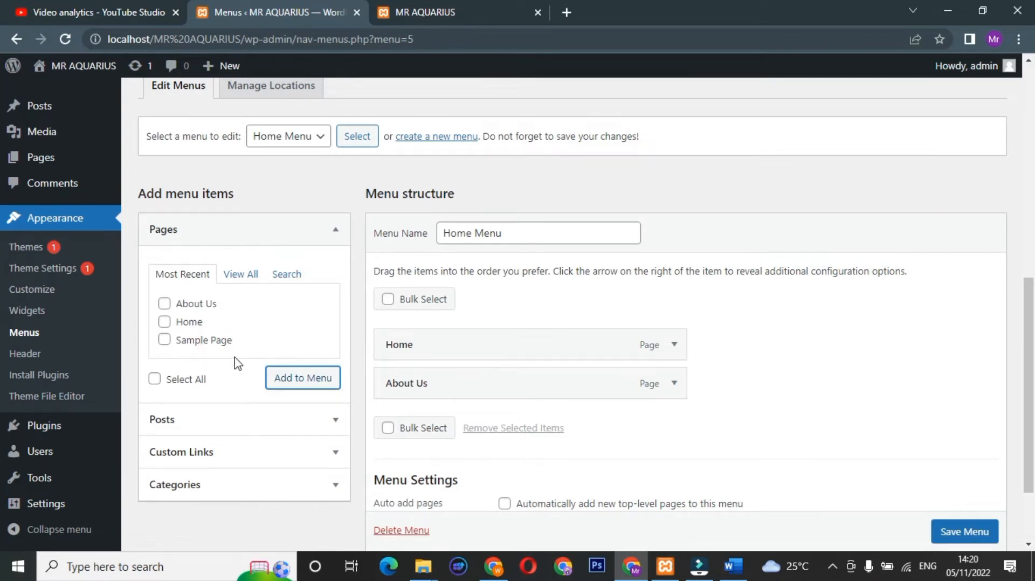
click(251, 276)
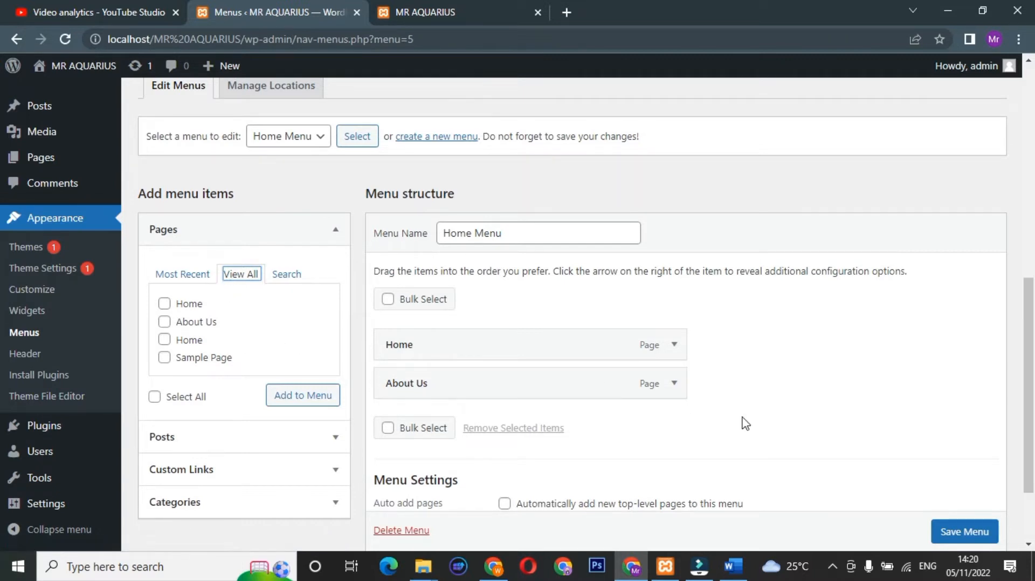
click(951, 532)
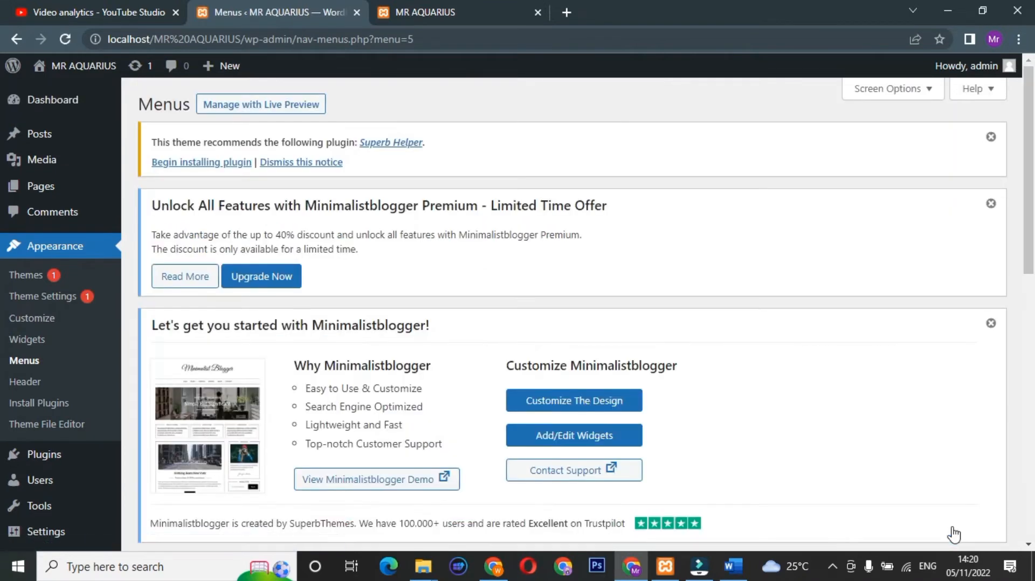
Check the navigation on the site, set Home Menu's display location to Primary, and save the menu
click(438, 7)
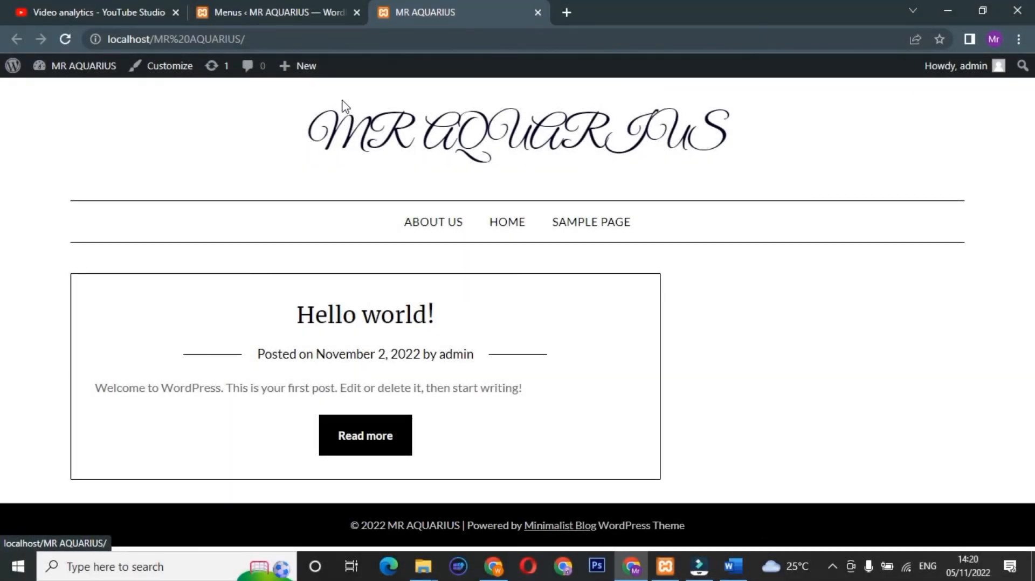
click(309, 14)
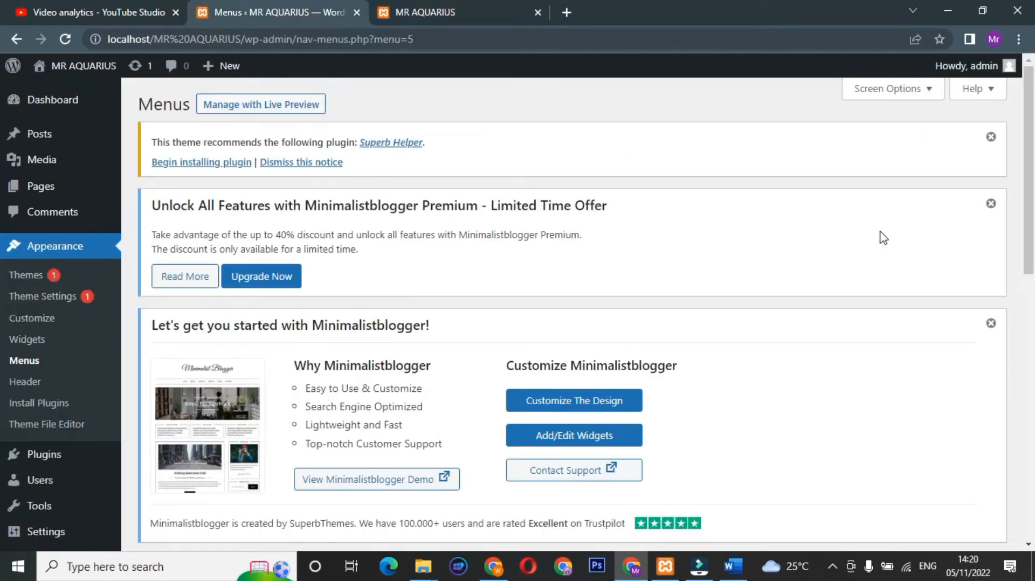
drag(1030, 203, 1030, 462)
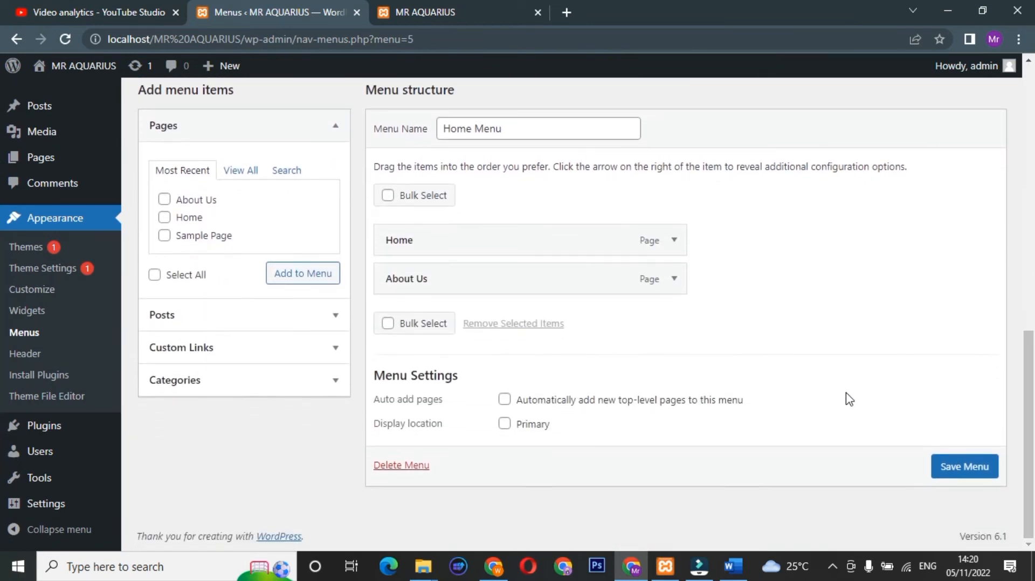
drag(578, 430, 496, 438)
click(504, 425)
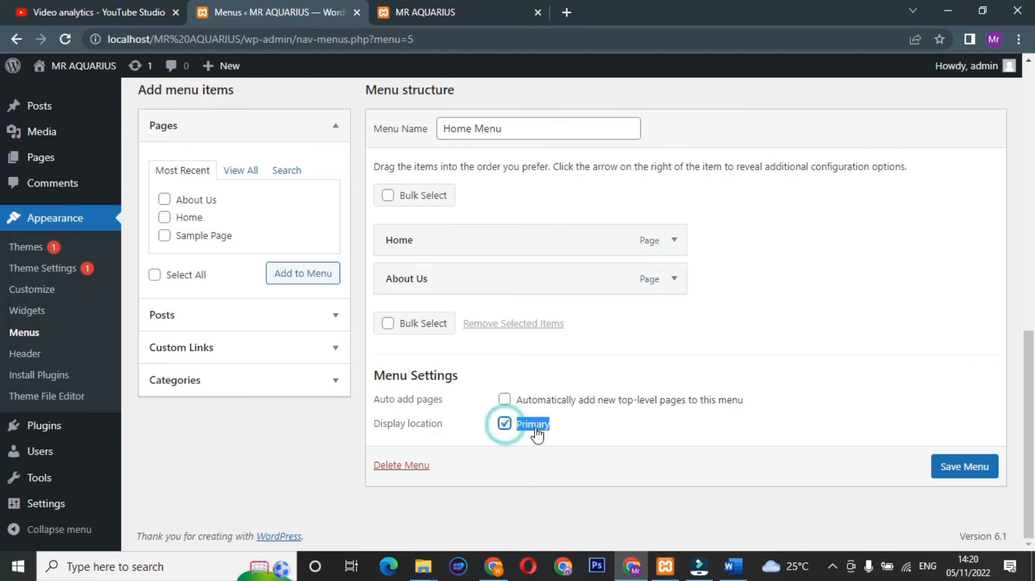
click(565, 428)
click(970, 476)
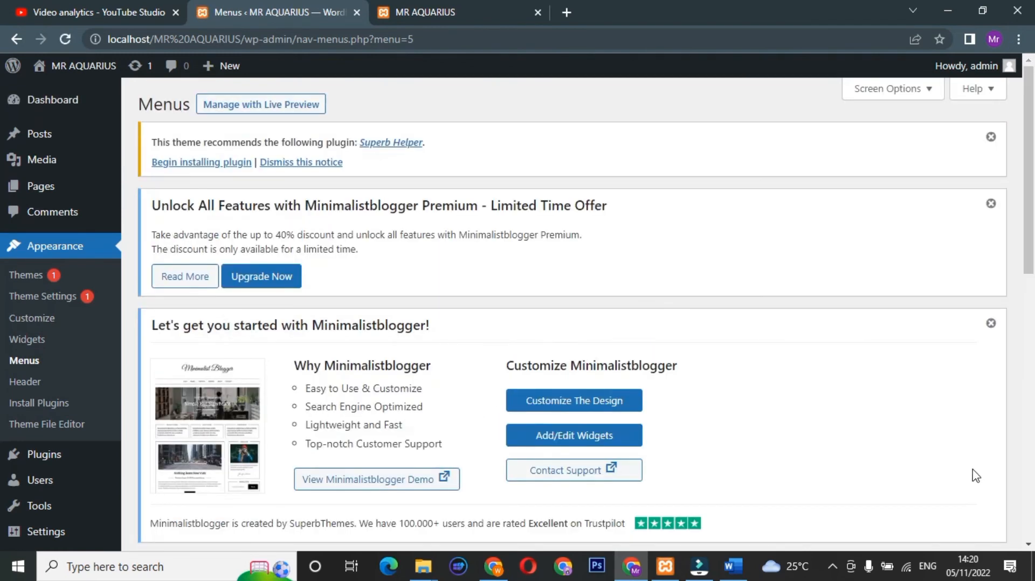
Return to the MR AQUARIUS site to check its navigation bar after the menu change
click(497, 6)
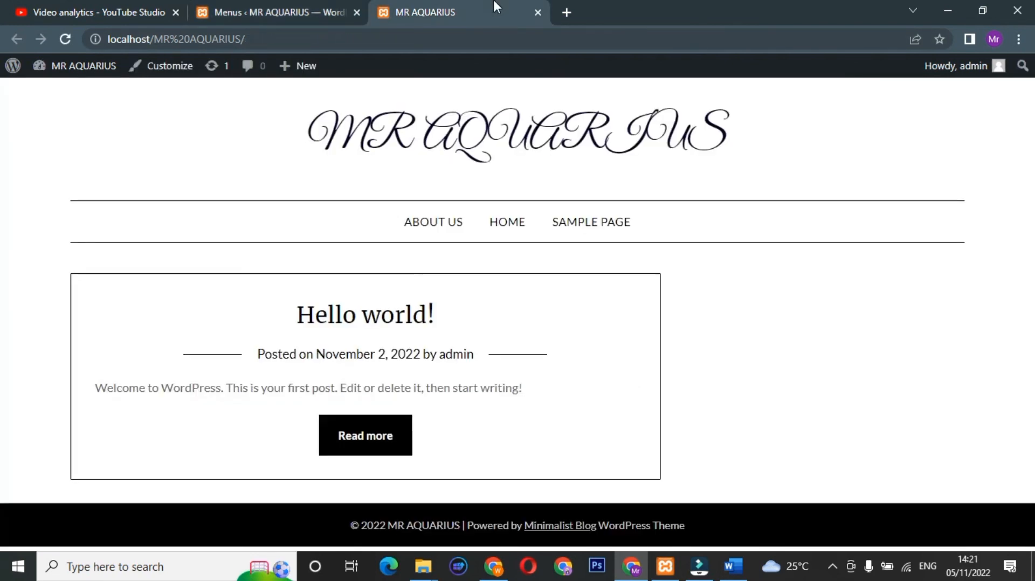